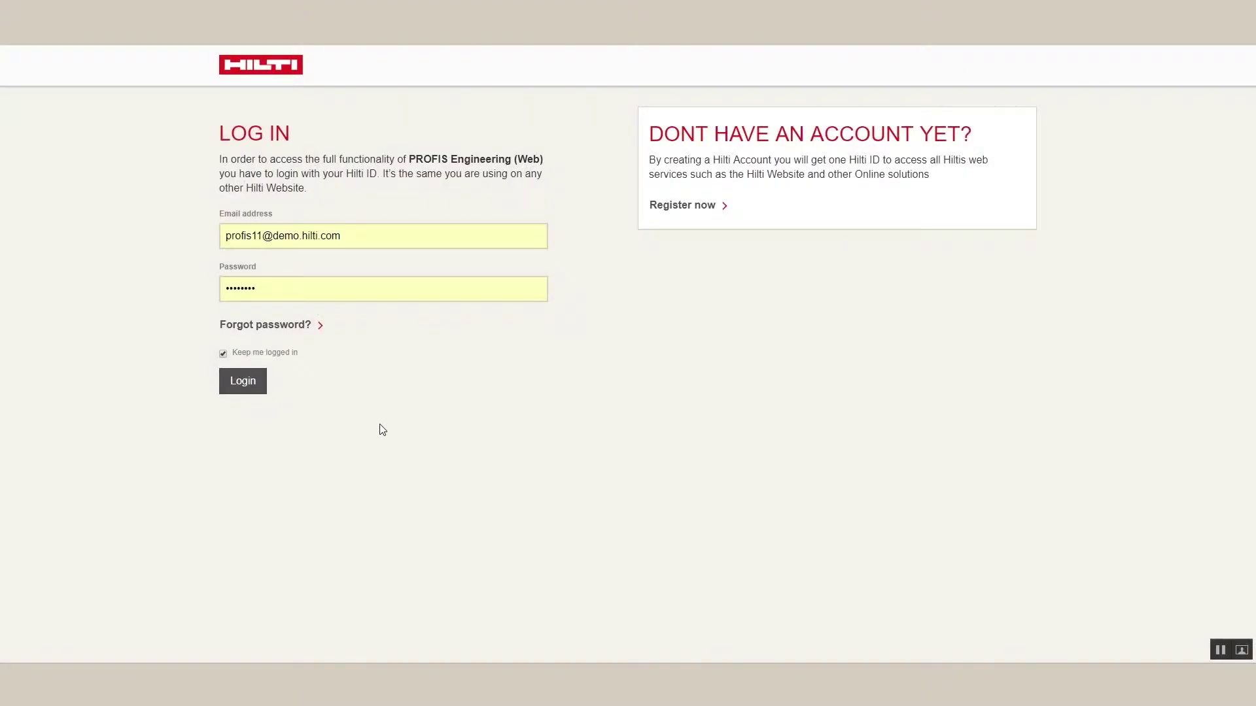
Step: Log in and create a new Concrete-over-metal-deck design
click(254, 385)
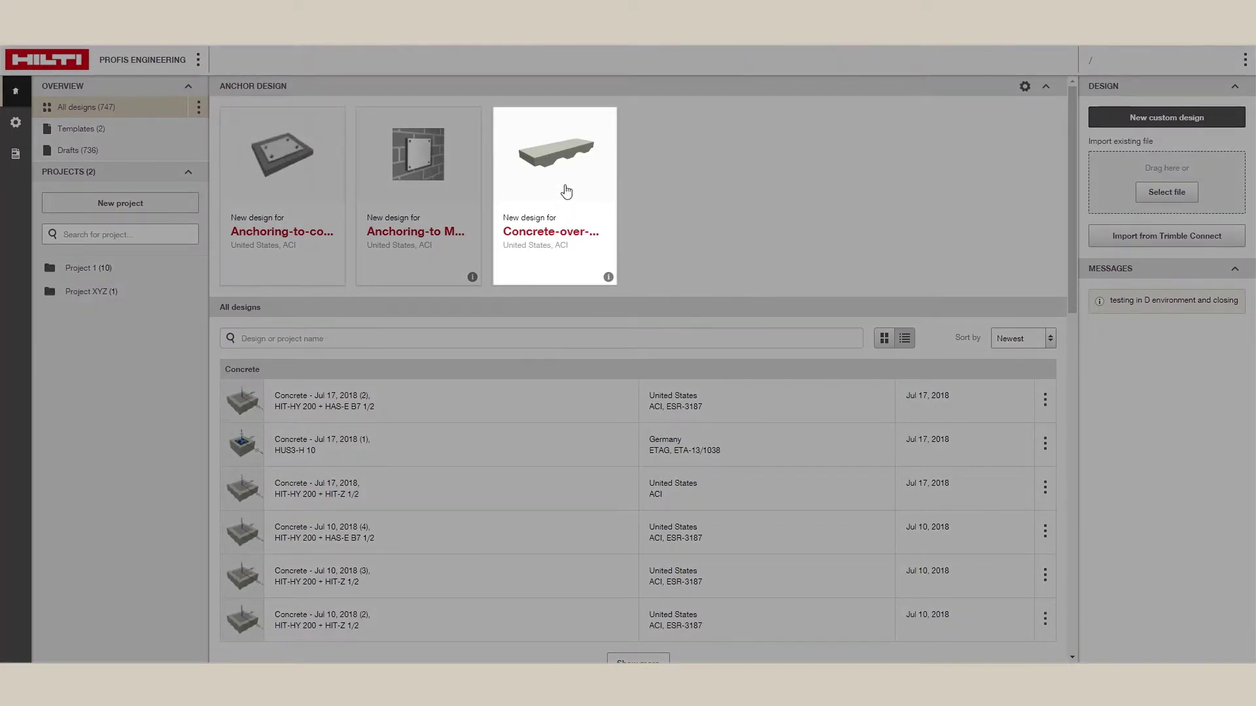
click(566, 189)
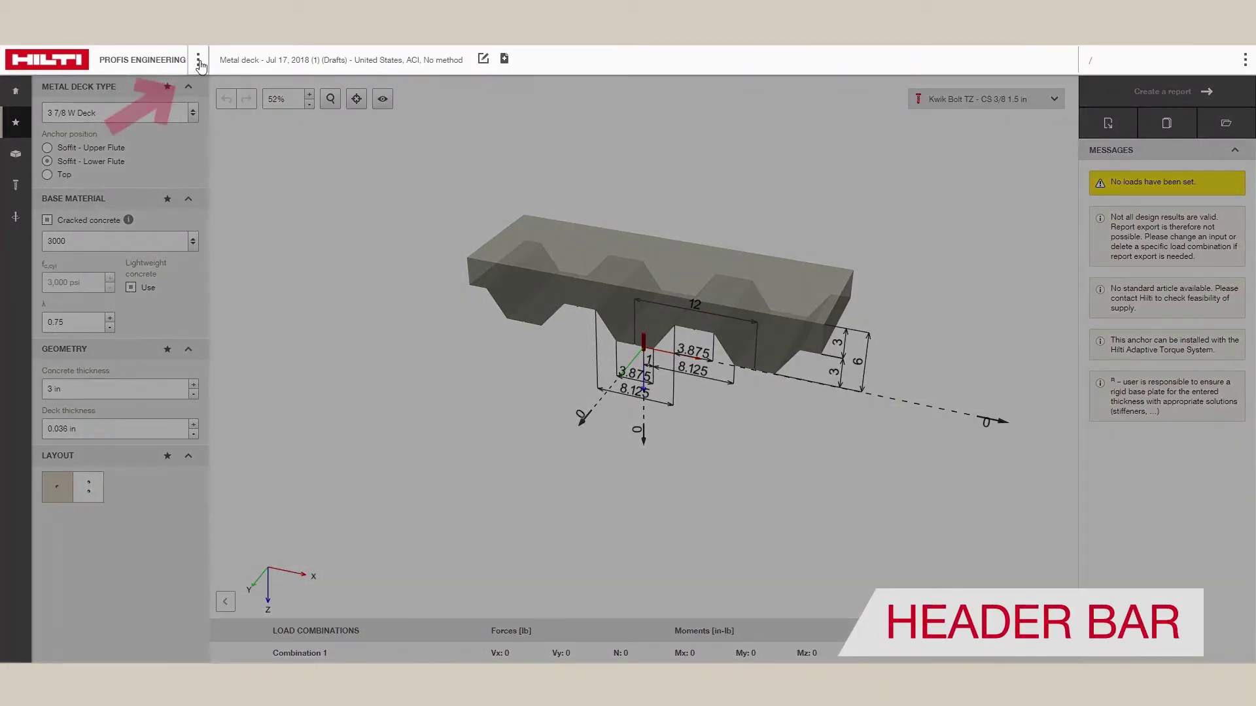
click(199, 60)
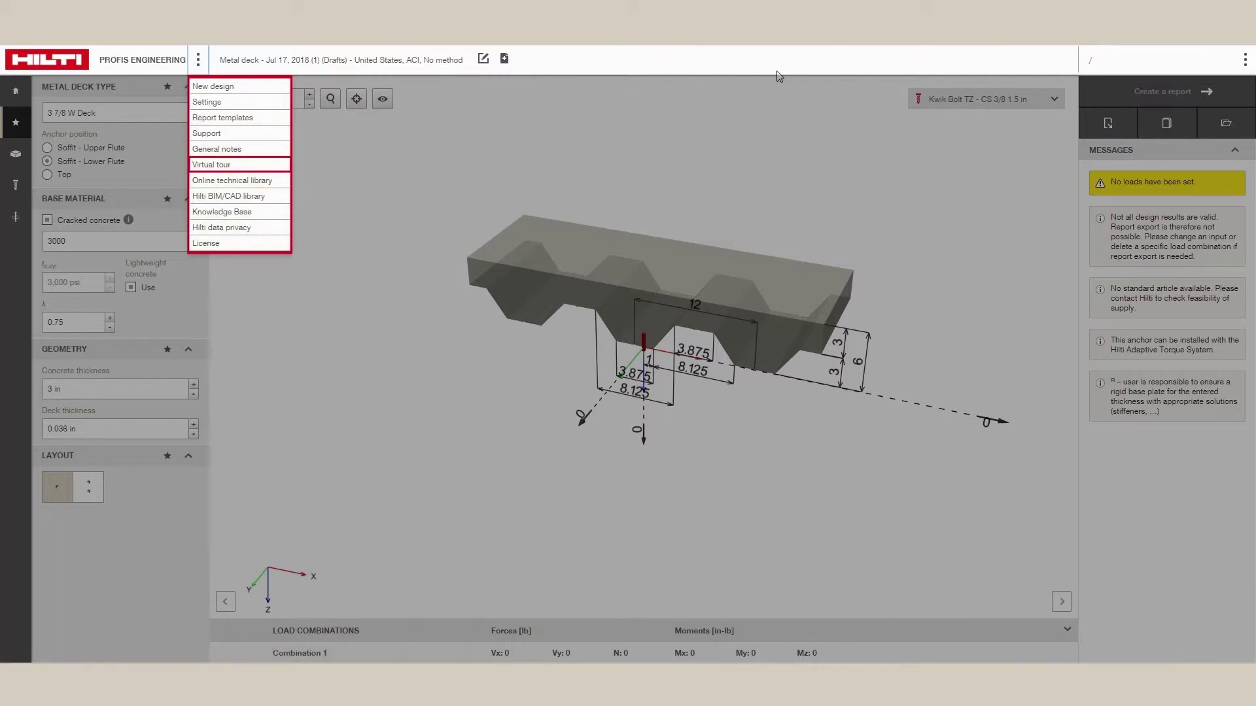
click(840, 69)
click(1244, 60)
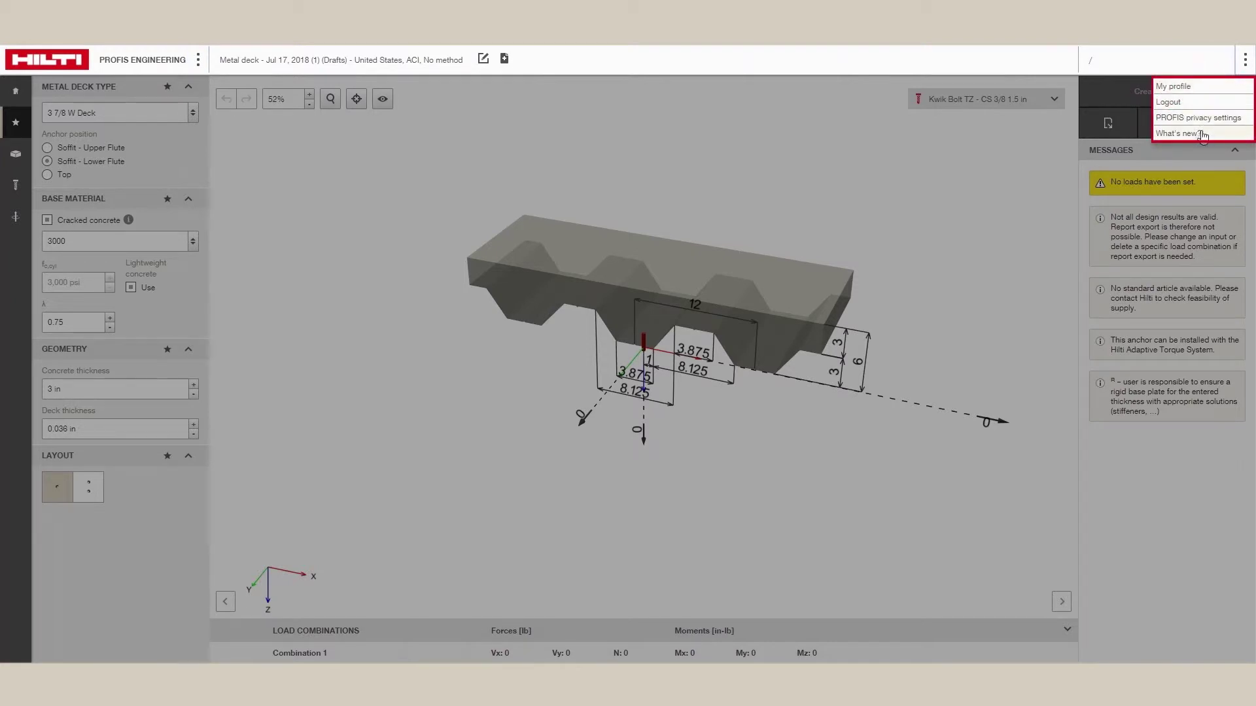
click(483, 60)
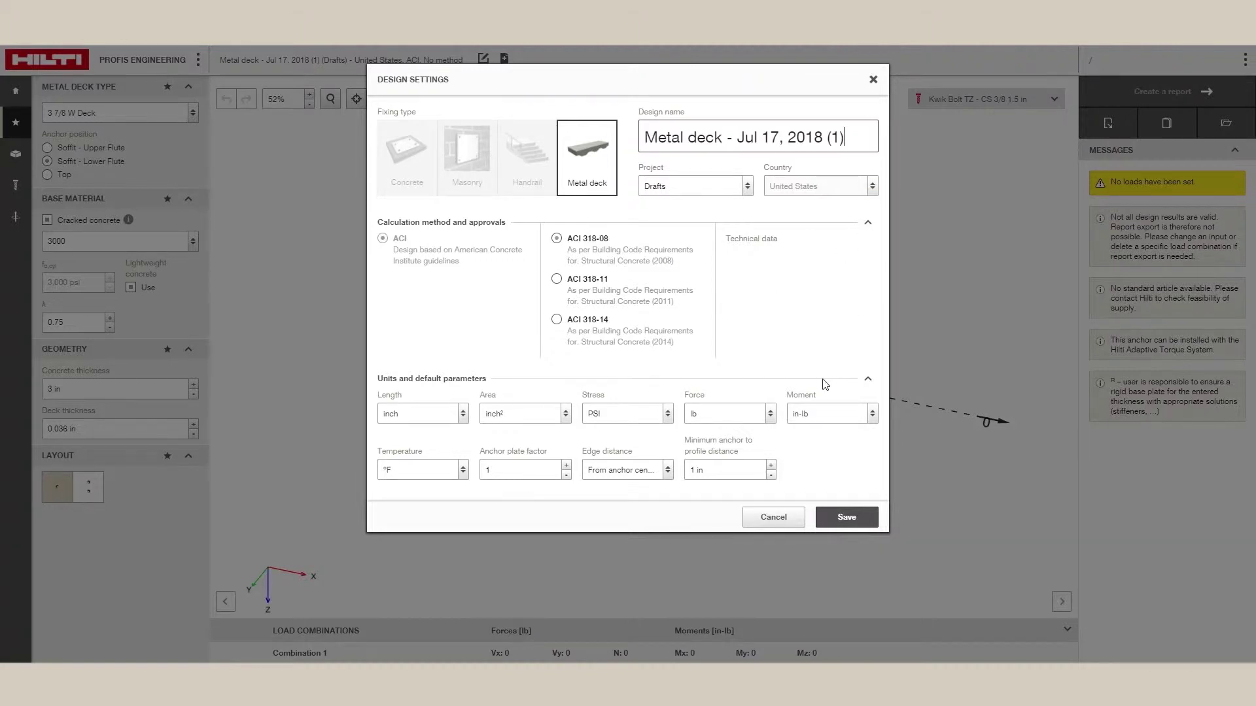
click(826, 518)
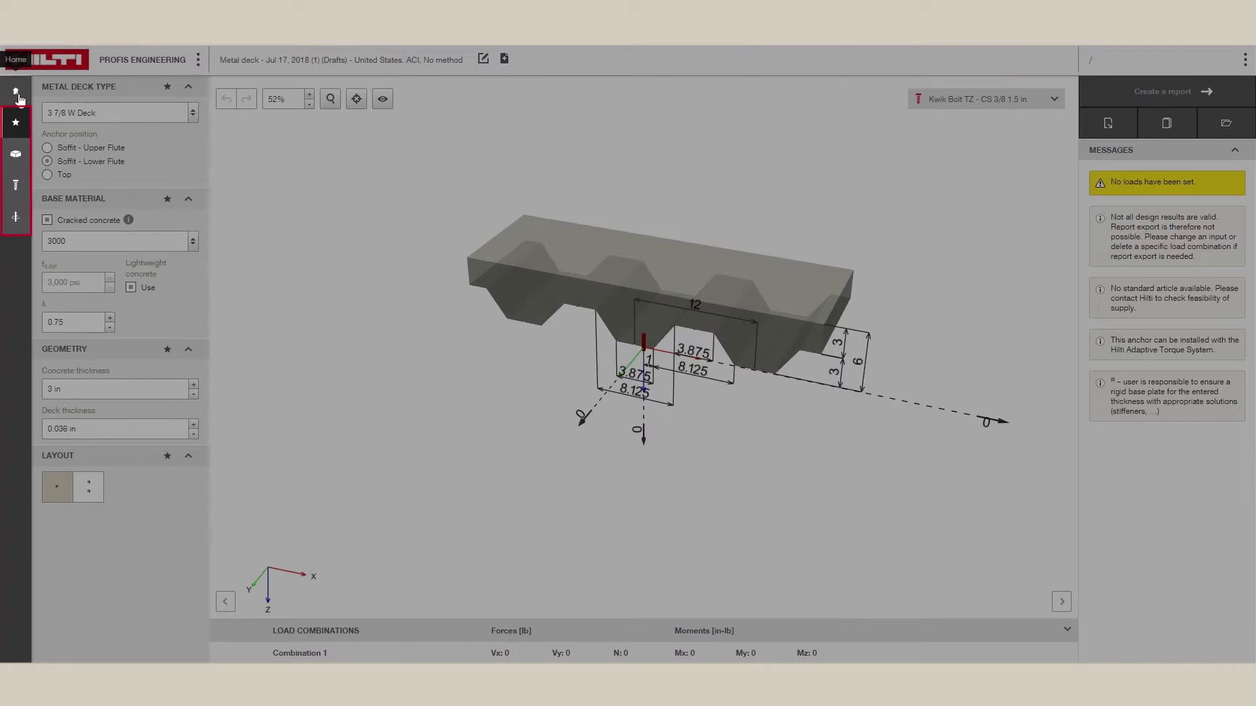
Step: Cycle the anchor position through Top, Soffit - Upper Flute and Soffit - Lower Flute, ending on Top
click(17, 158)
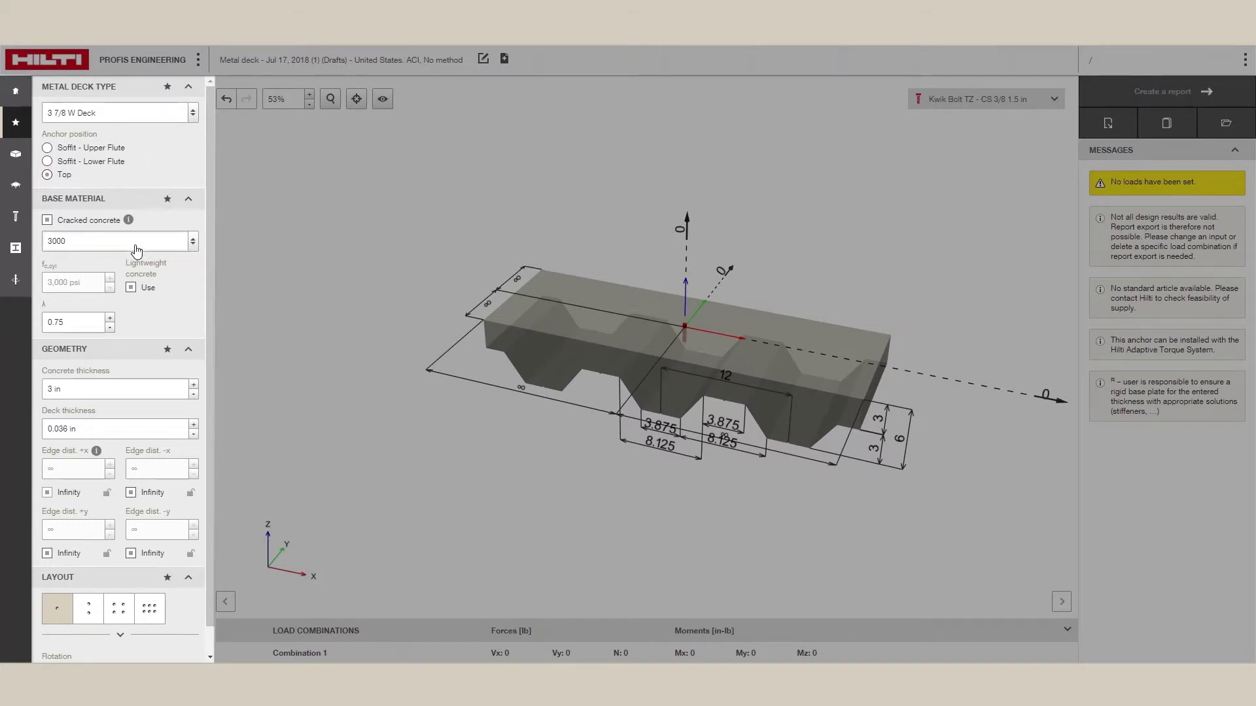
scroll(135, 249, down, 1)
scroll(151, 229, up, 1)
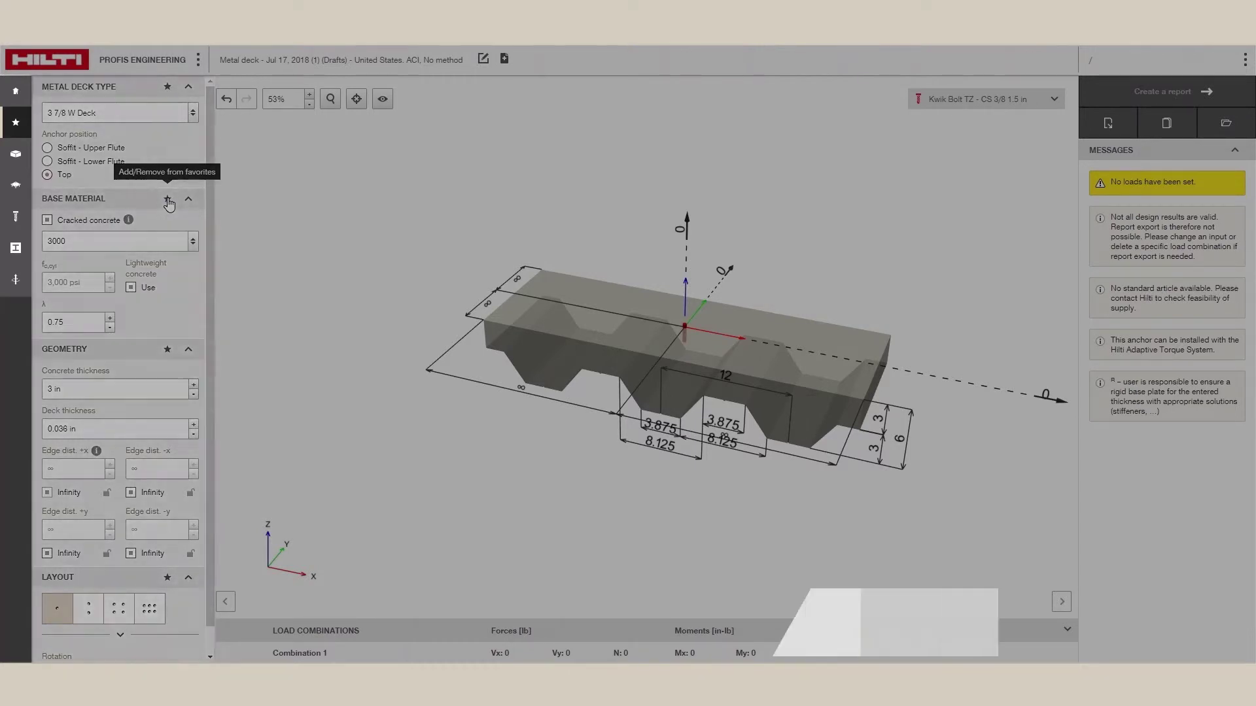
click(16, 159)
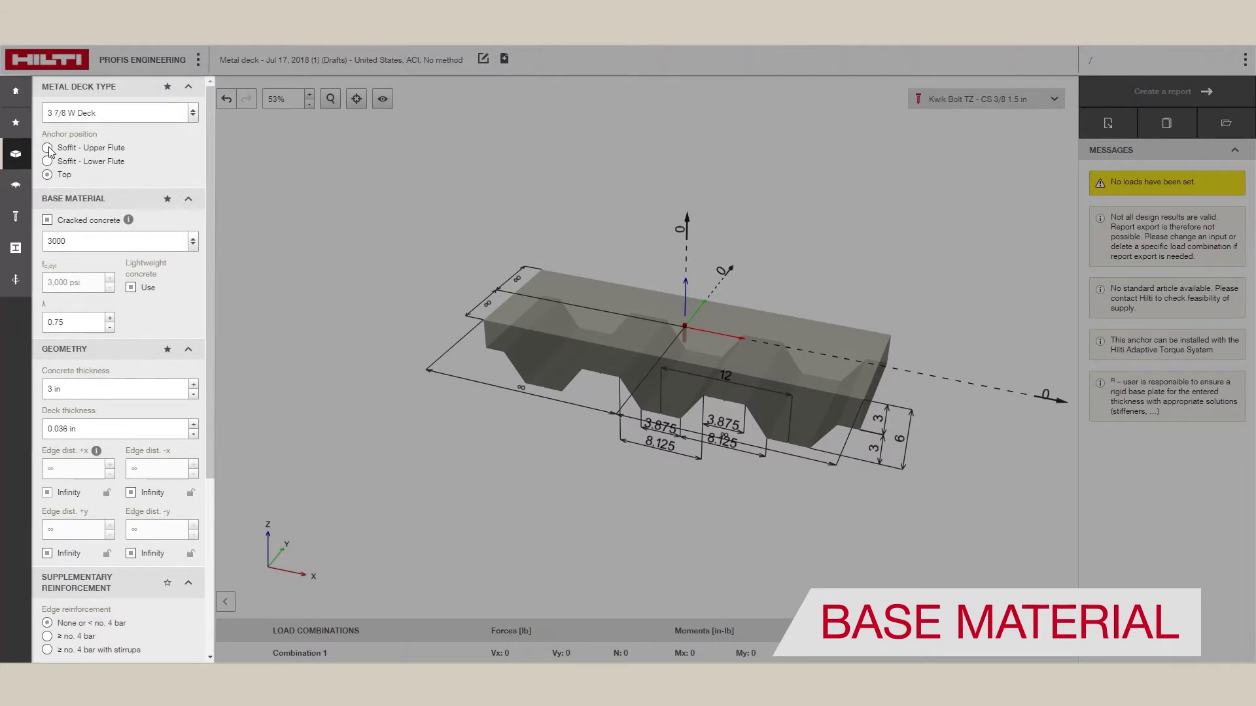
click(47, 148)
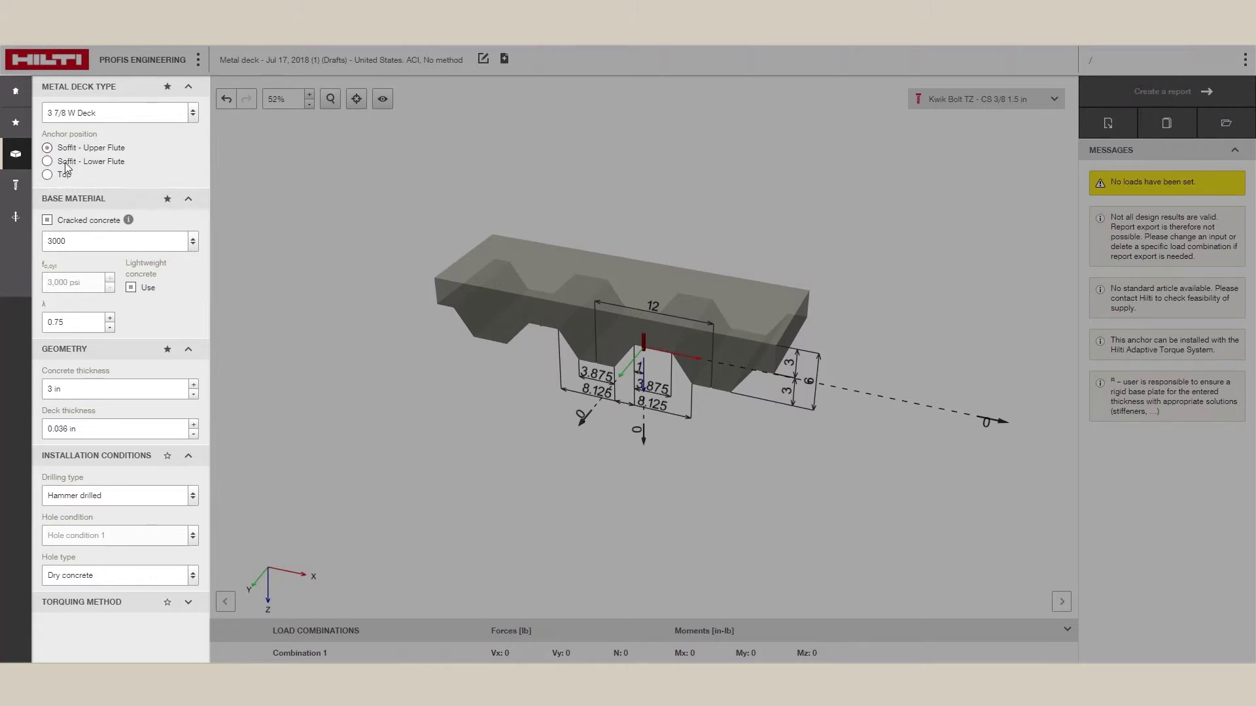
click(65, 164)
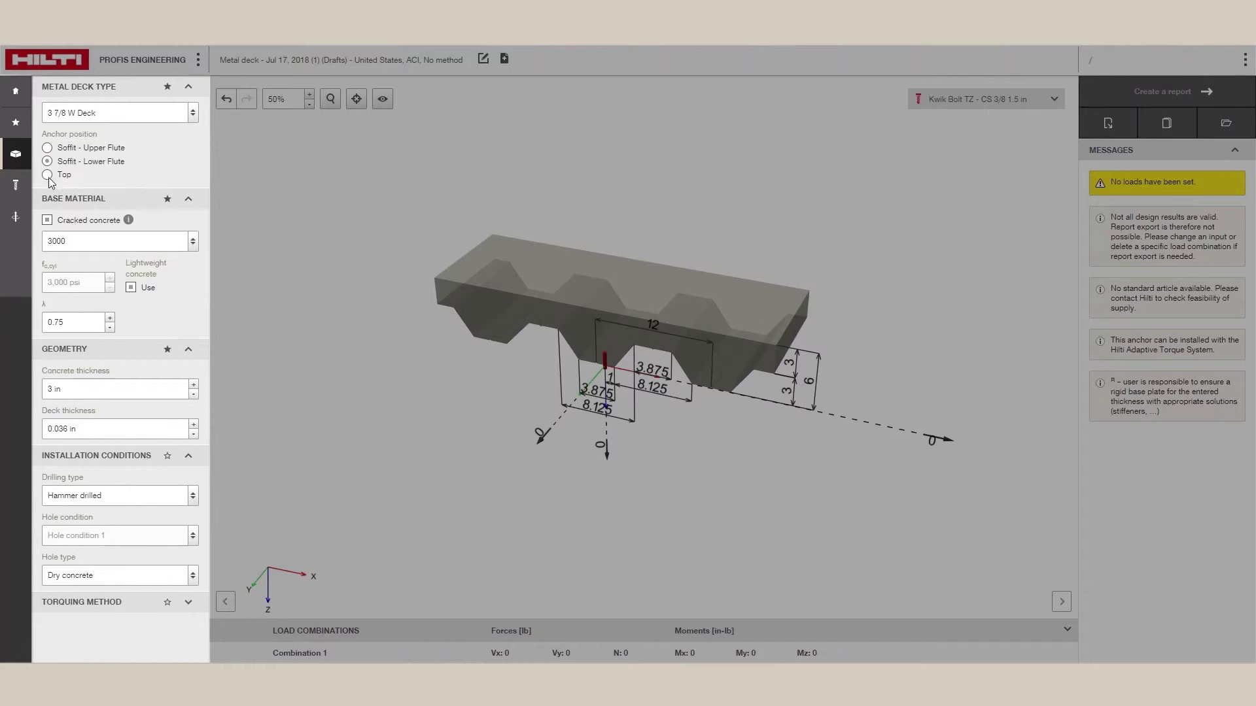
click(48, 176)
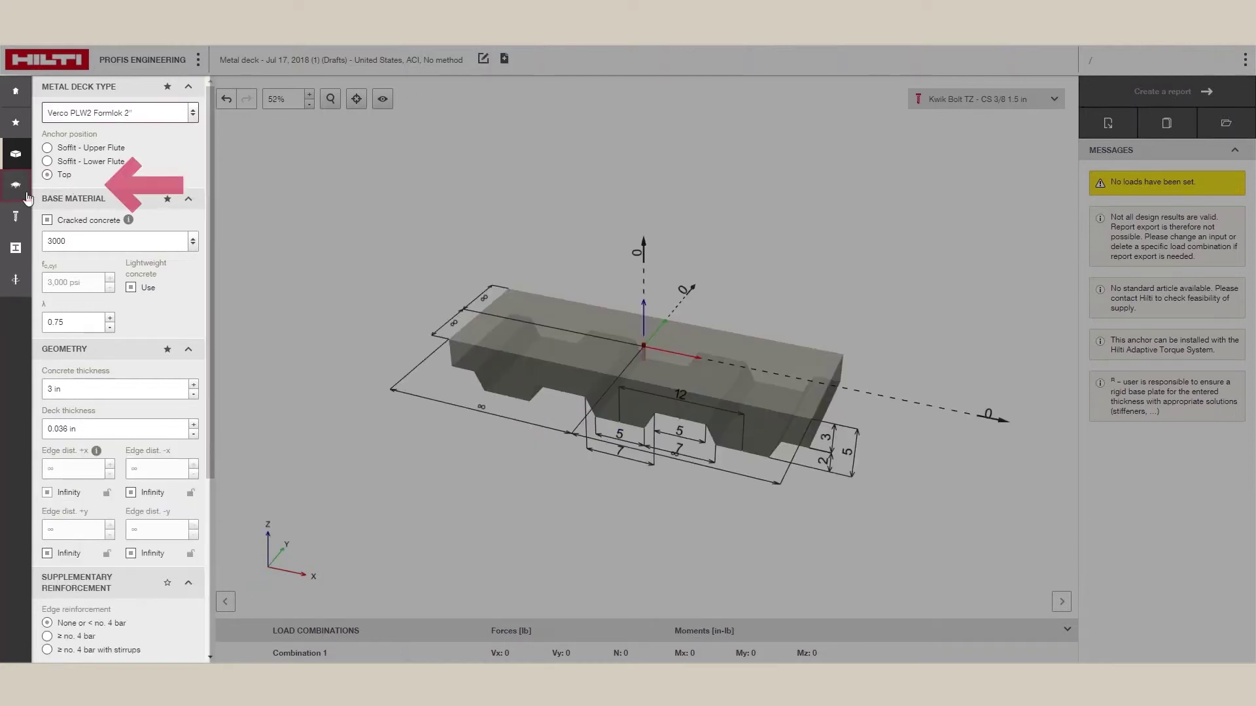
click(27, 195)
Step: Add a rectangular 9 x 9 in anchor plate with 0.625 in thickness
click(94, 136)
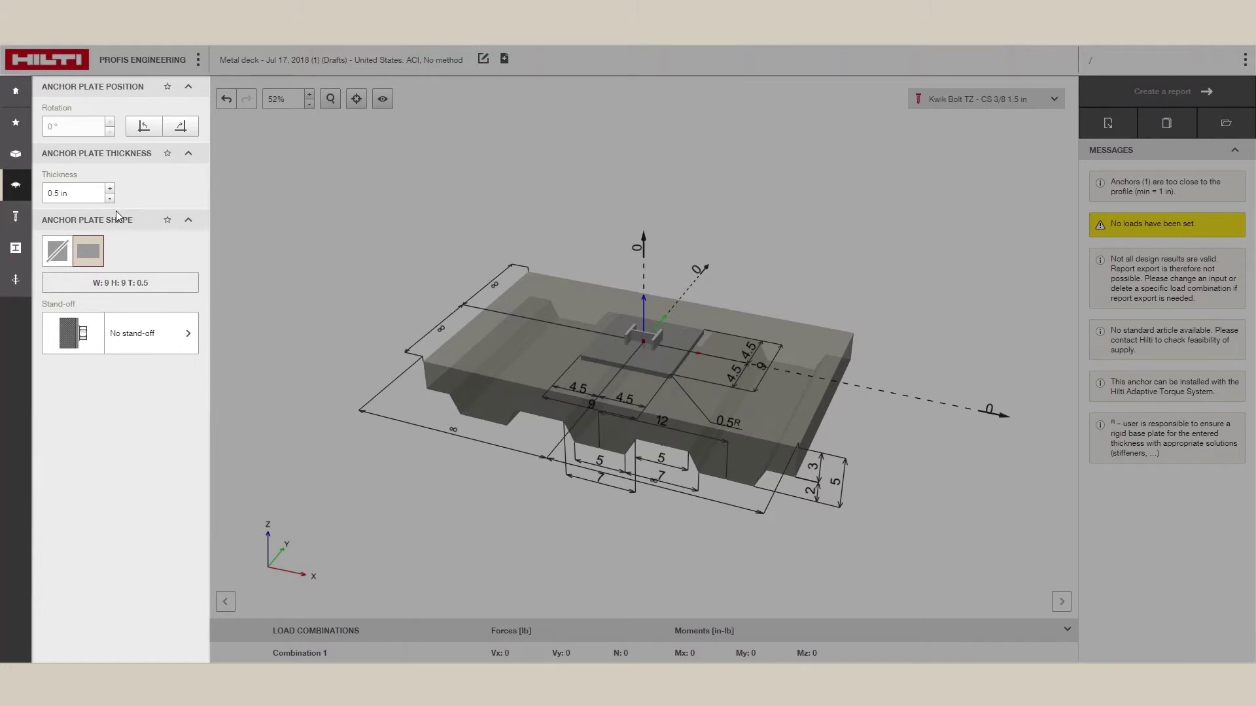
click(110, 188)
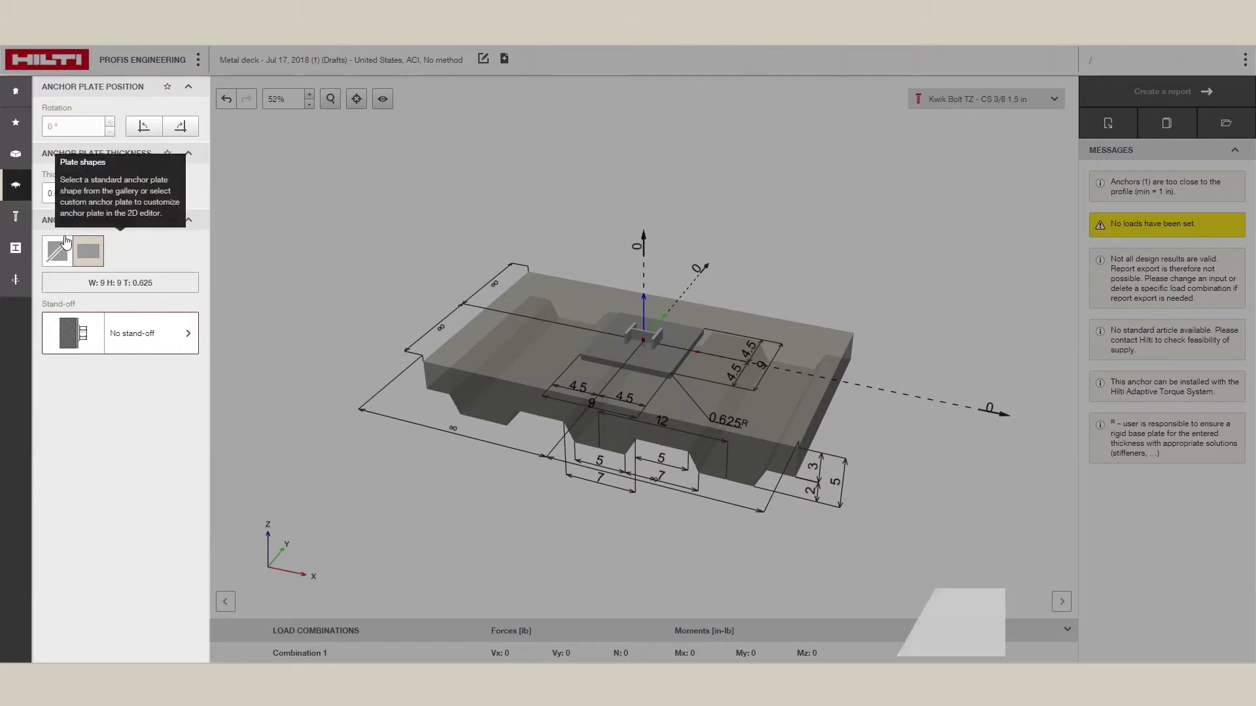
click(18, 223)
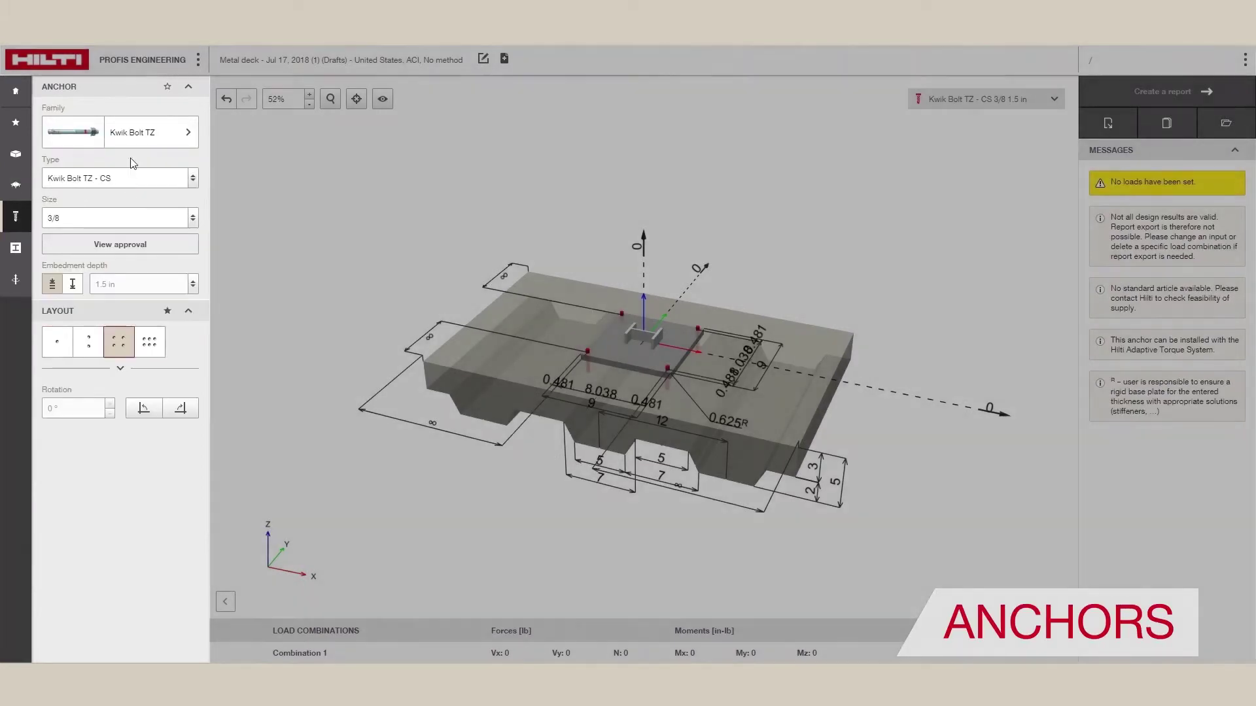
Step: Browse the anchor family list and keep the Kwik Bolt TZ - CS 3/8 anchor
click(155, 140)
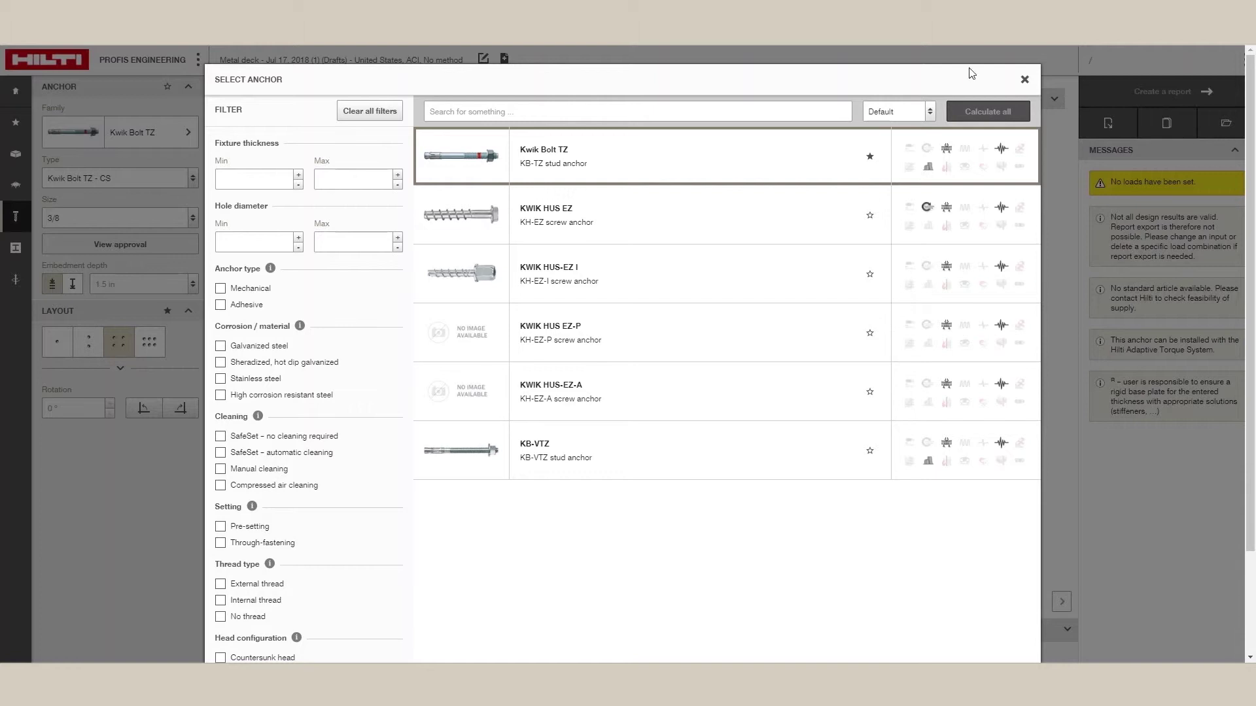
click(1024, 80)
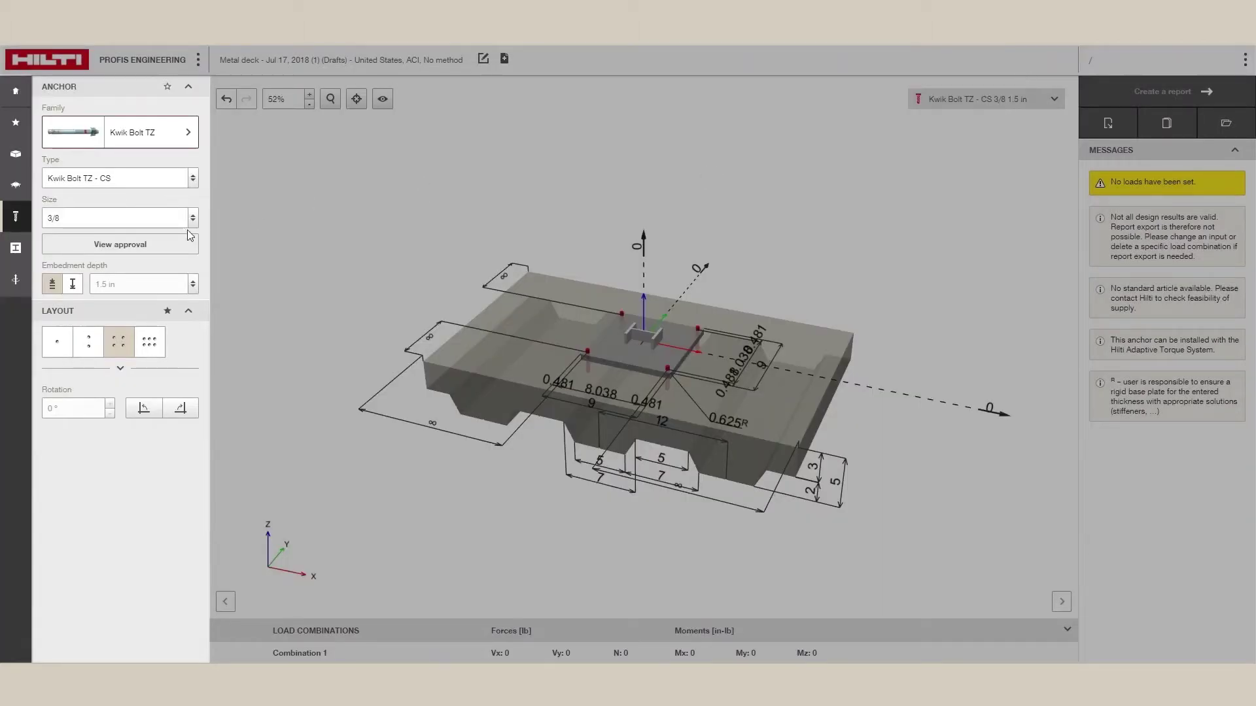
click(18, 252)
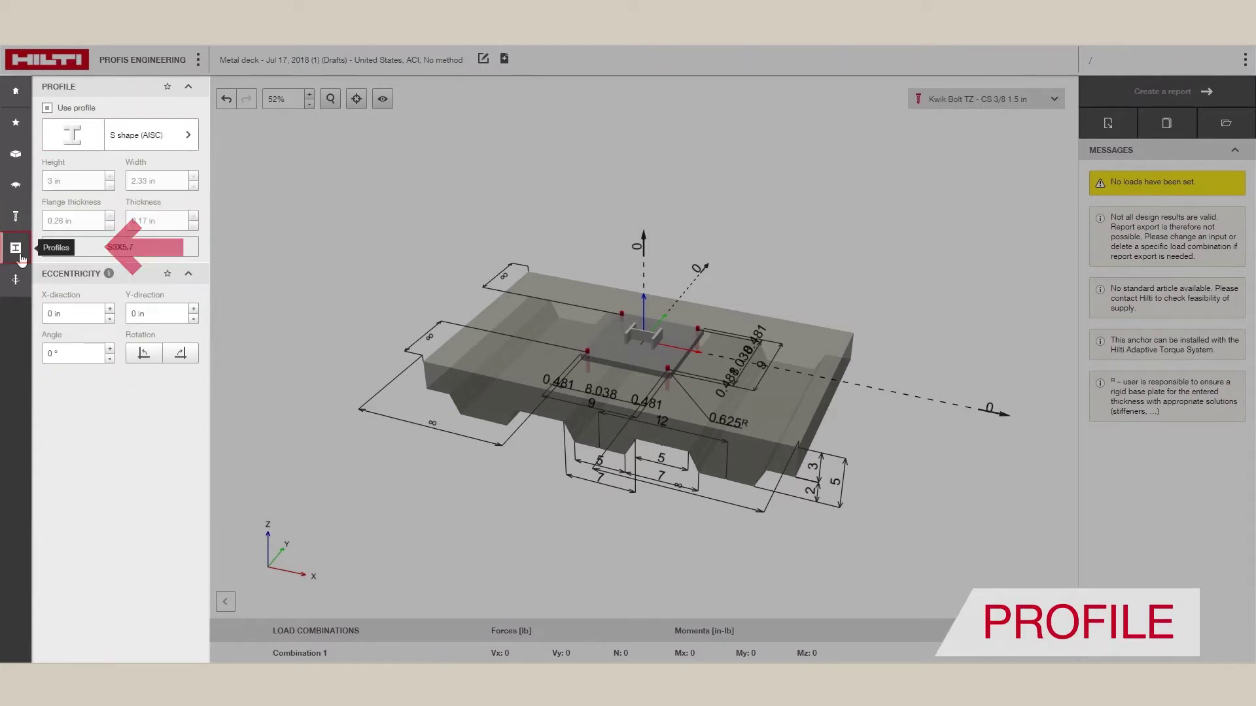
Step: Change the column profile from 3 in S shape to Rectangular HSS (AISC) HSS2X1X.125
click(144, 137)
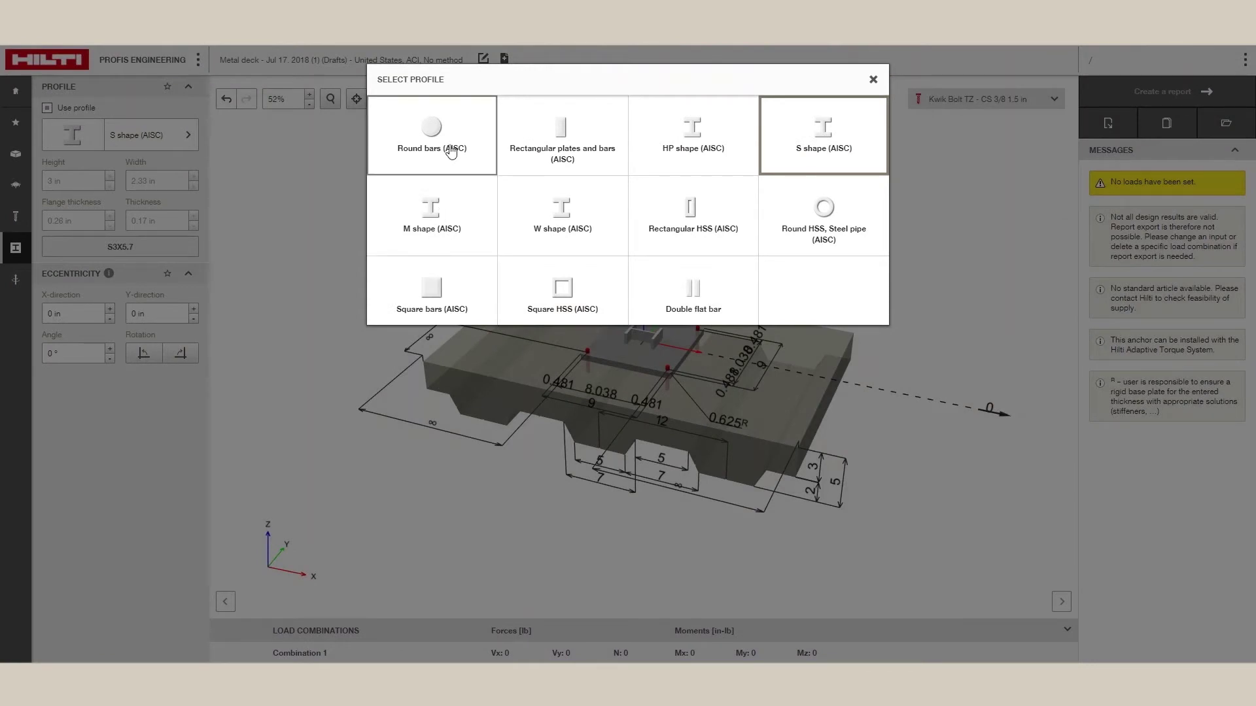
click(679, 229)
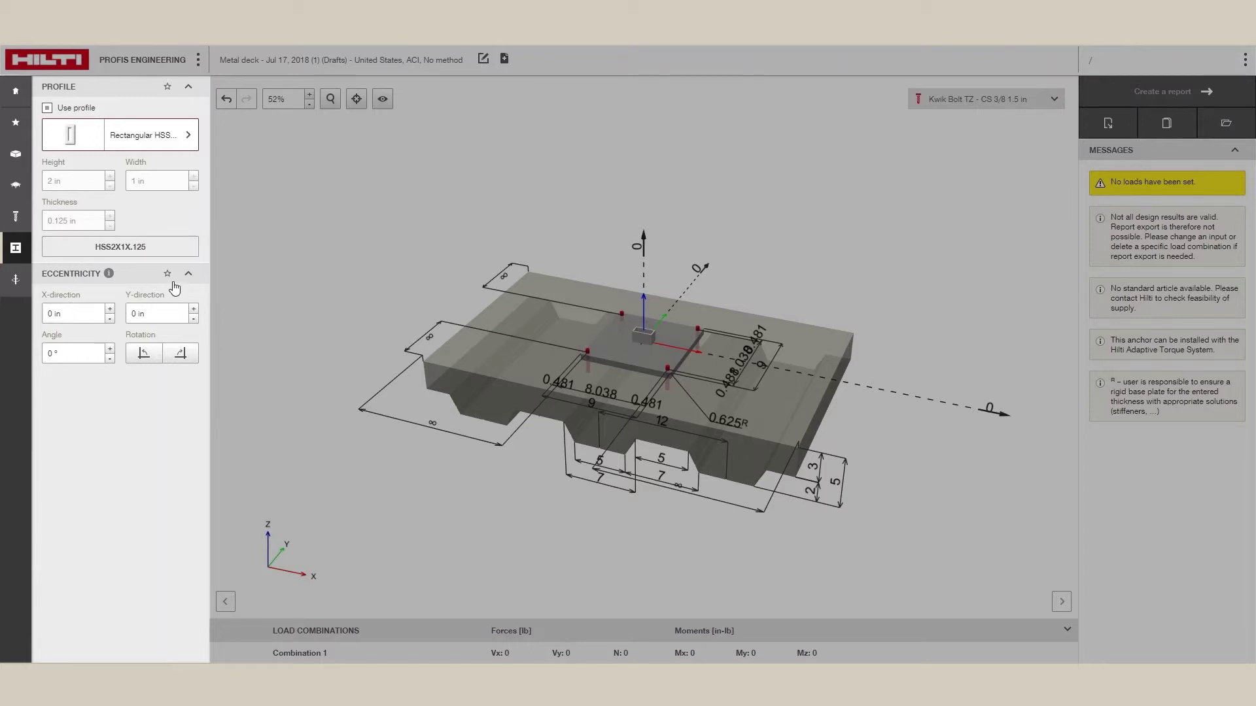
click(16, 281)
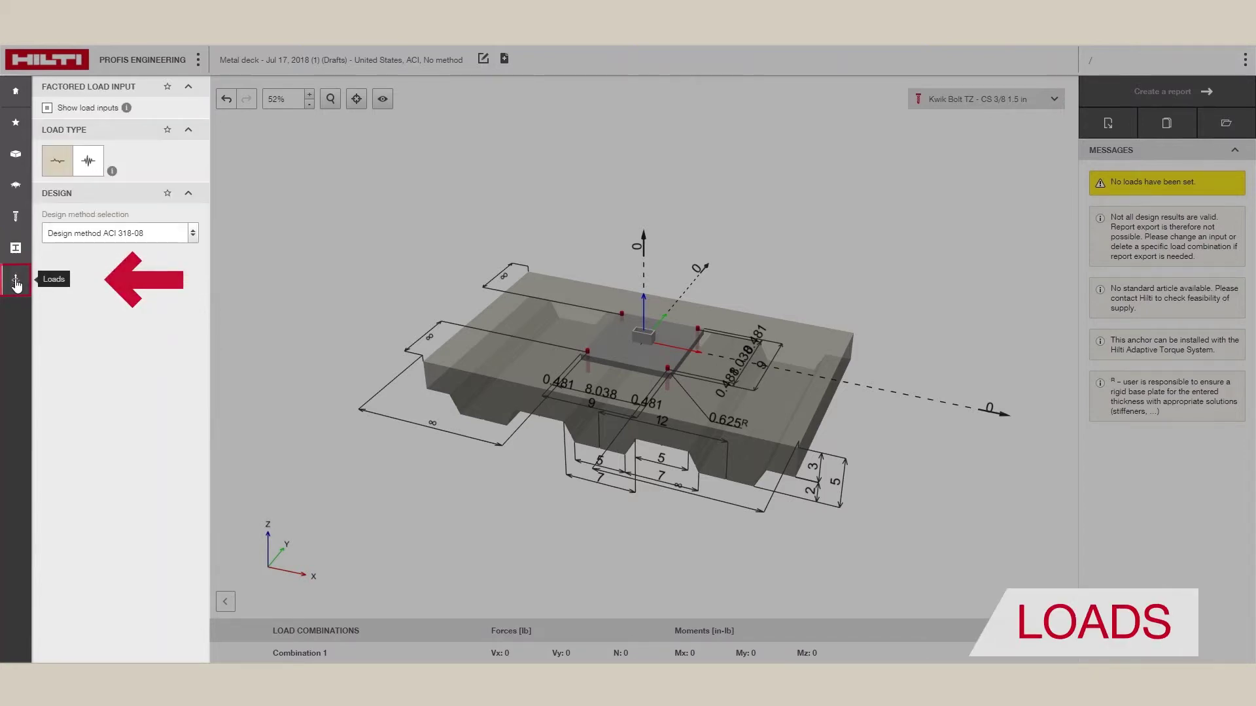
Step: Set the load type to seismic and apply a 500 lb tension force on the anchor
click(87, 164)
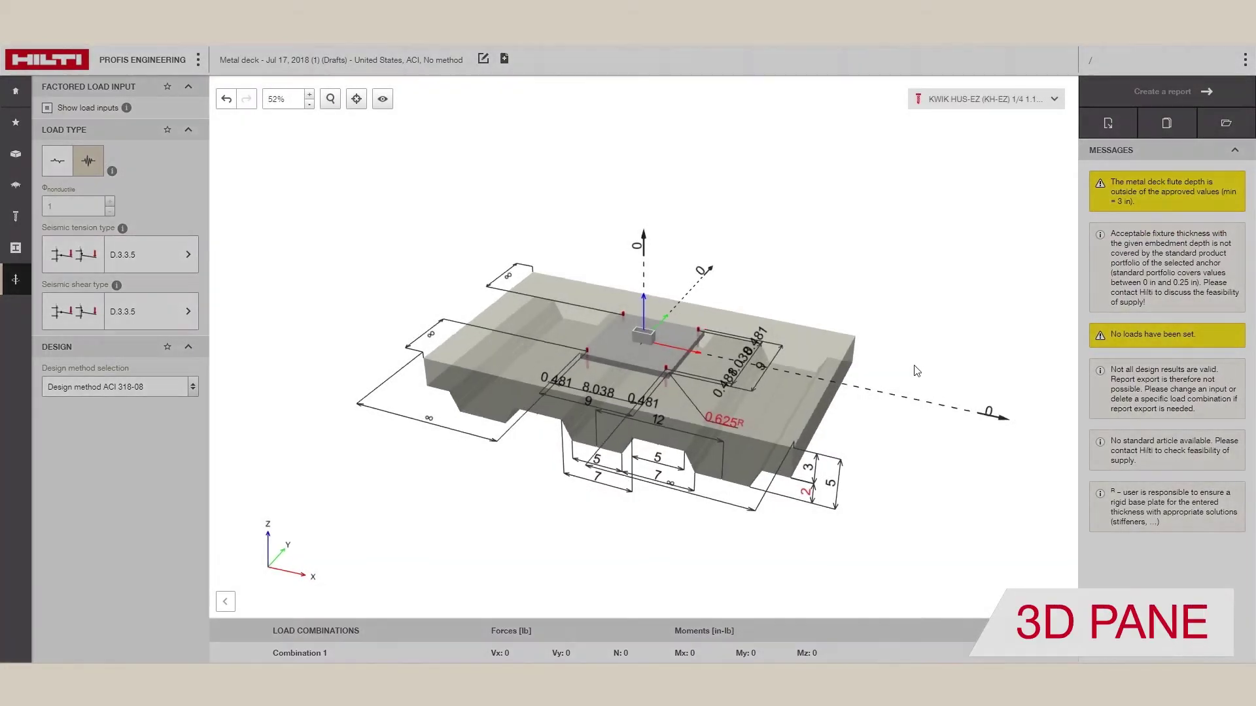
drag(903, 393, 939, 353)
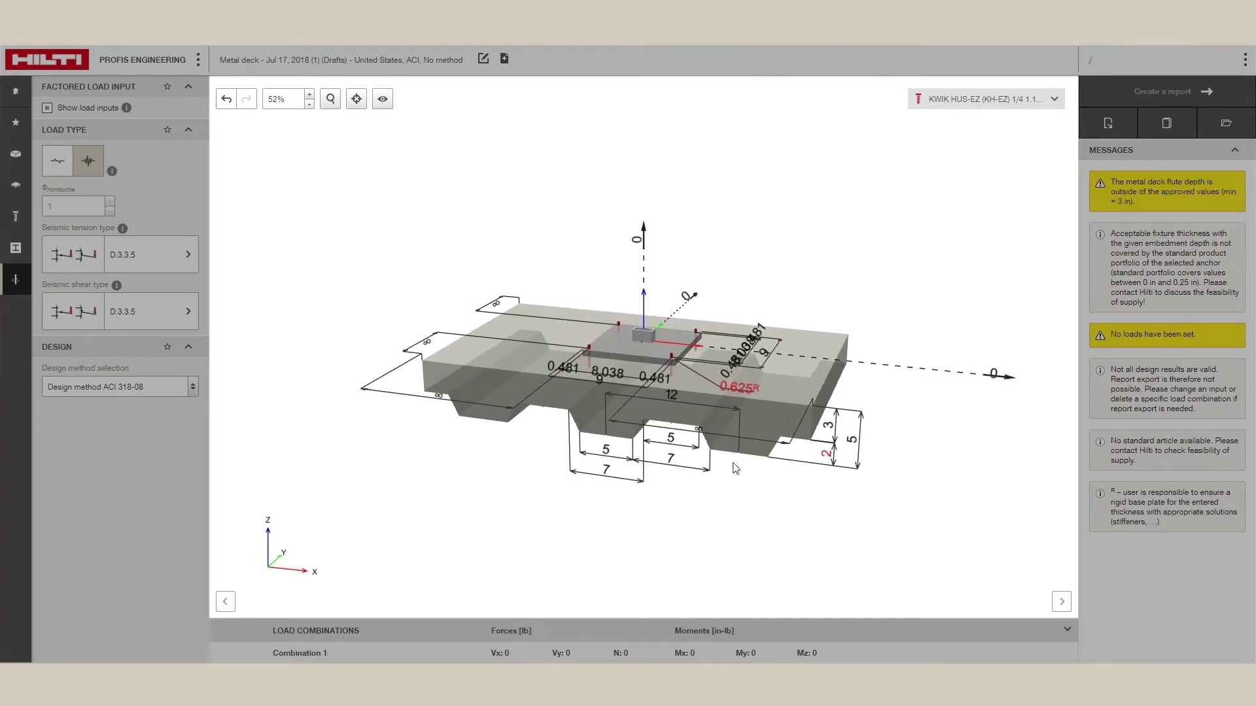
drag(603, 466, 646, 271)
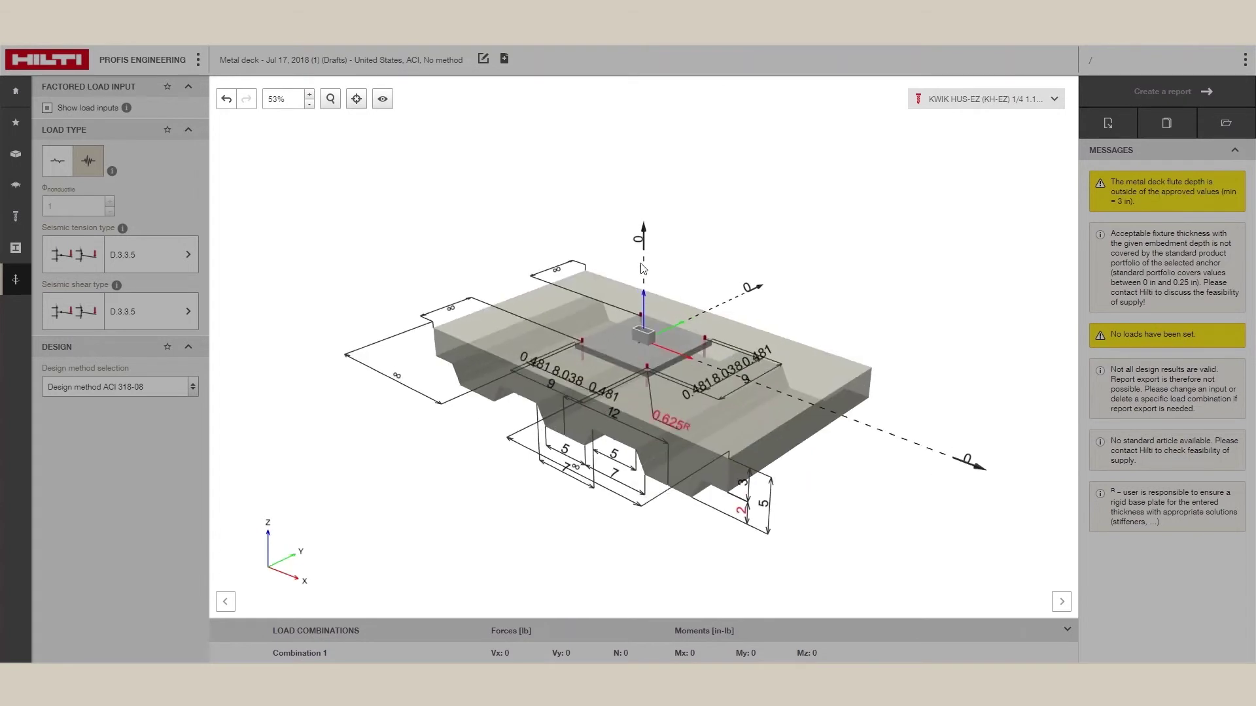
click(639, 244)
text(0)
key(Return)
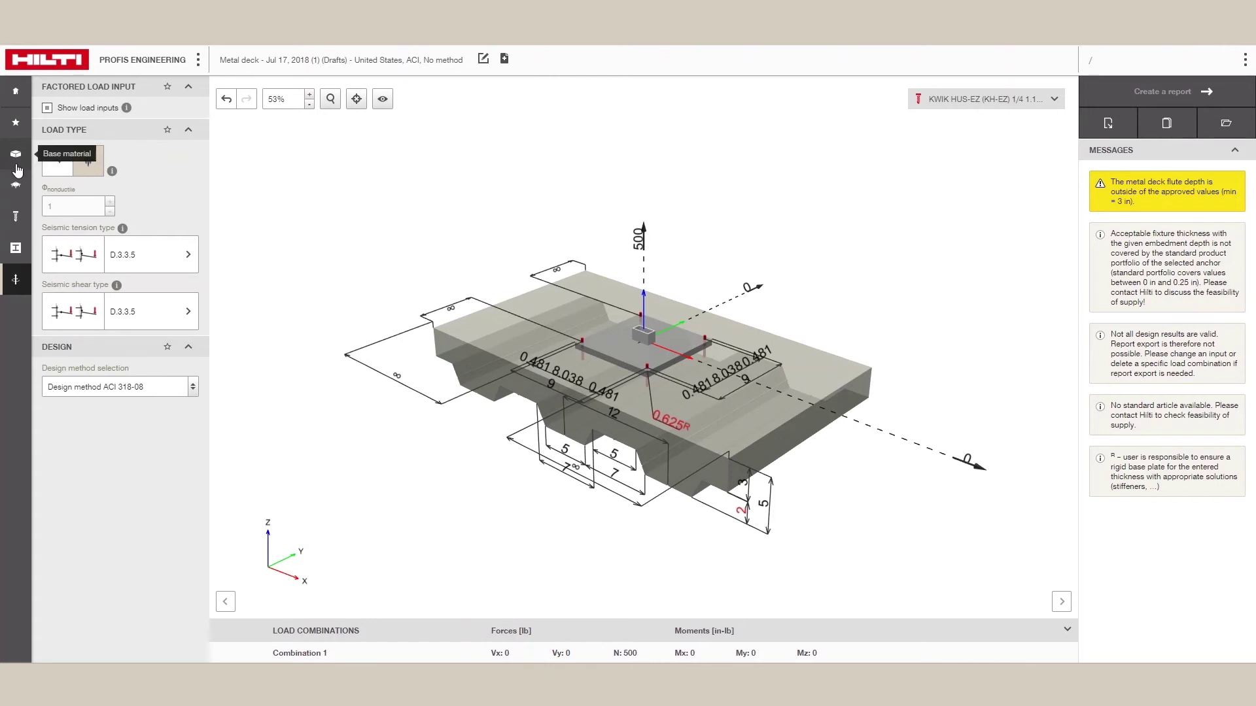
Step: Change the metal deck type to Verco PLW3 Formlok 3"
click(16, 154)
click(193, 114)
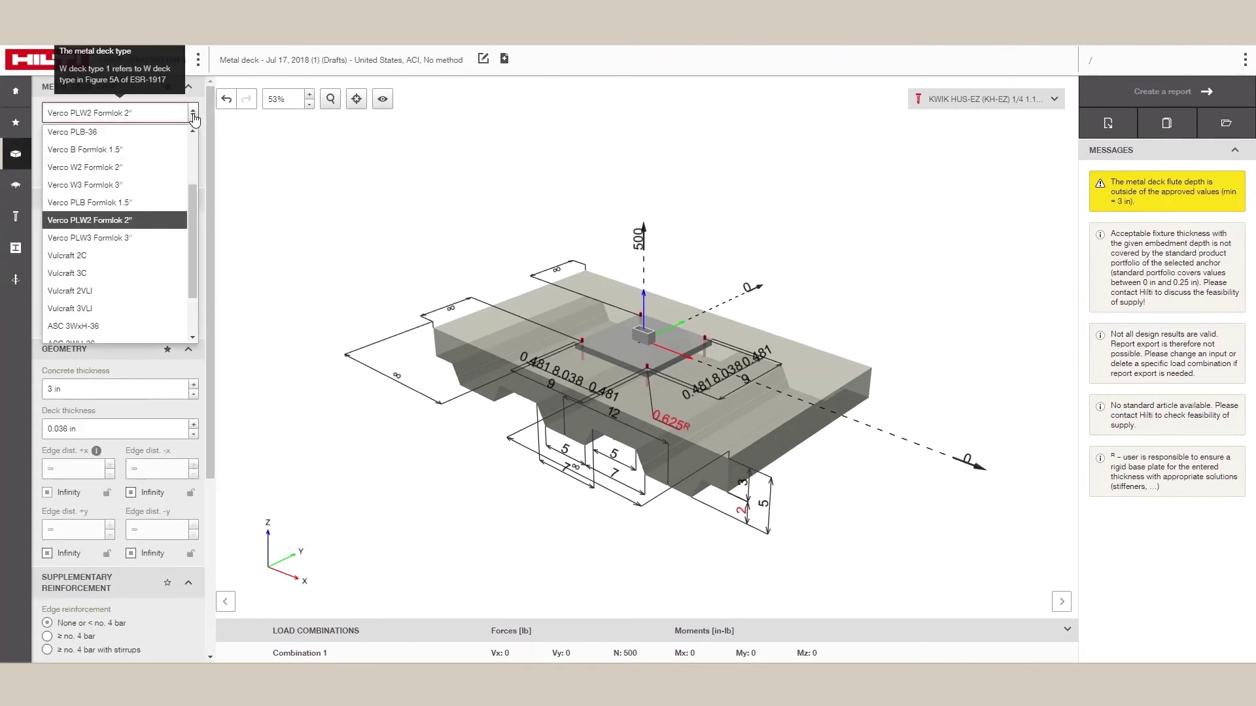
click(146, 239)
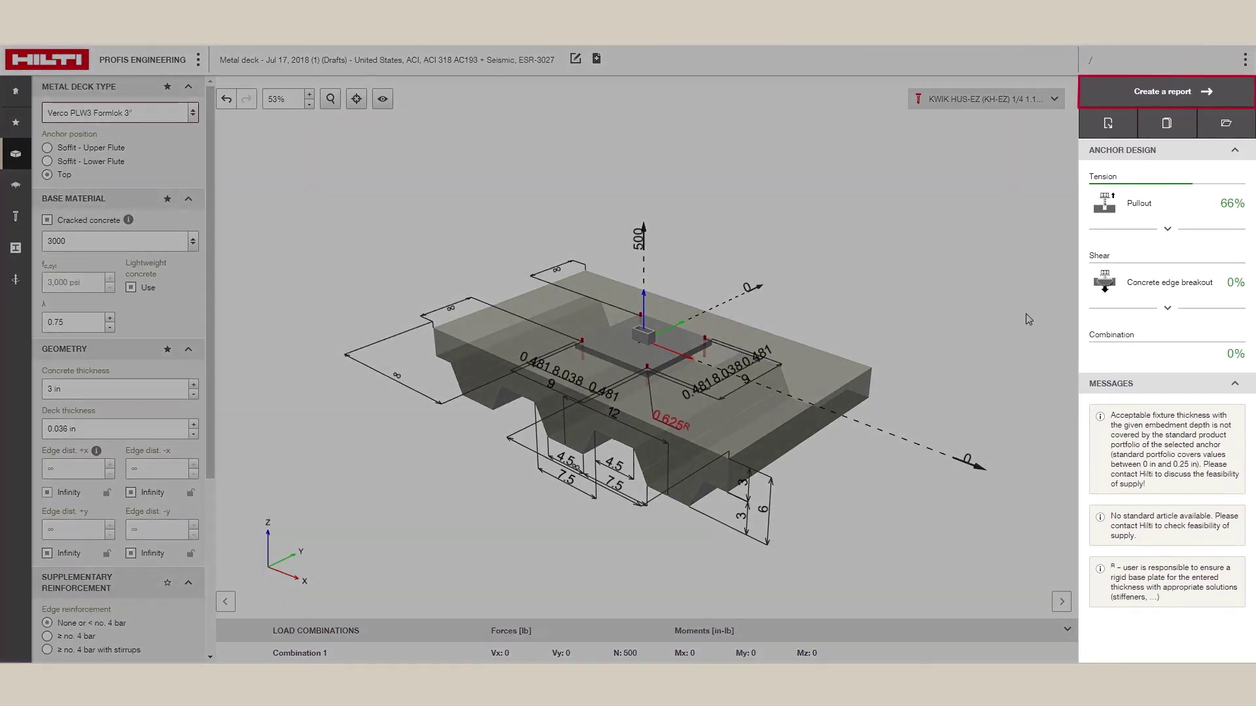
Step: Open the Generate Report dialog with its Details and Custom Comments sections expanded
click(1162, 103)
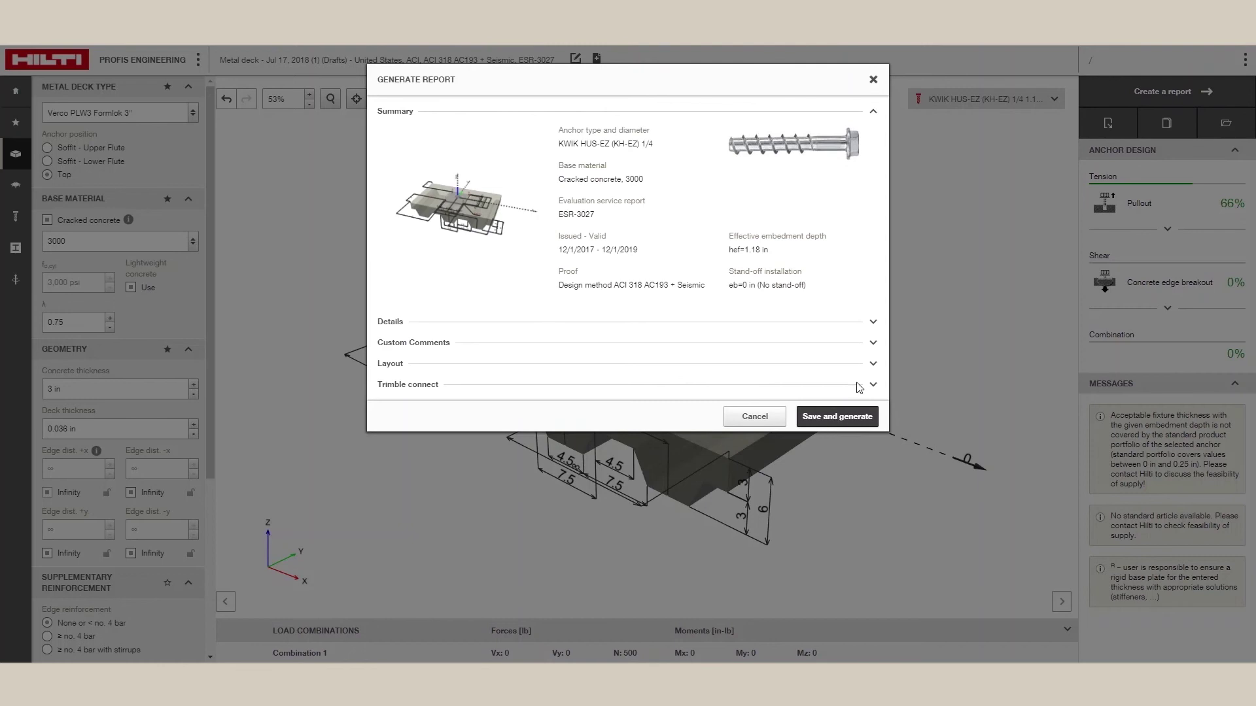
click(871, 323)
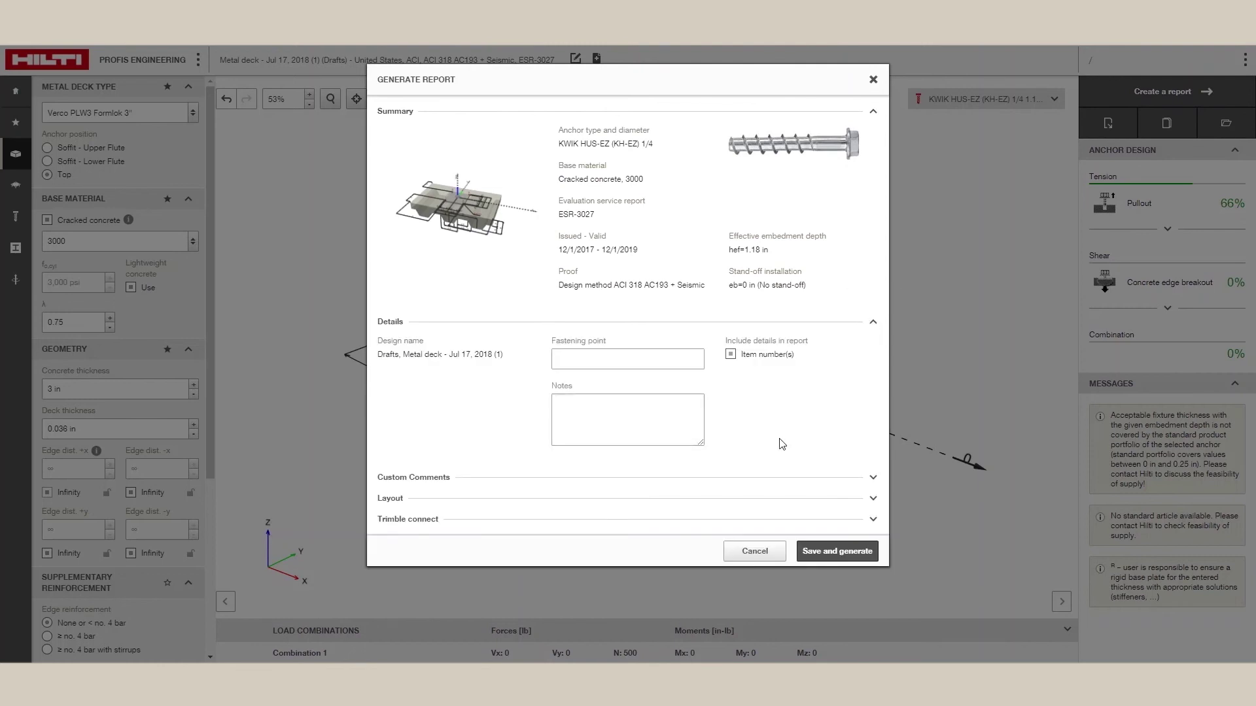
click(873, 483)
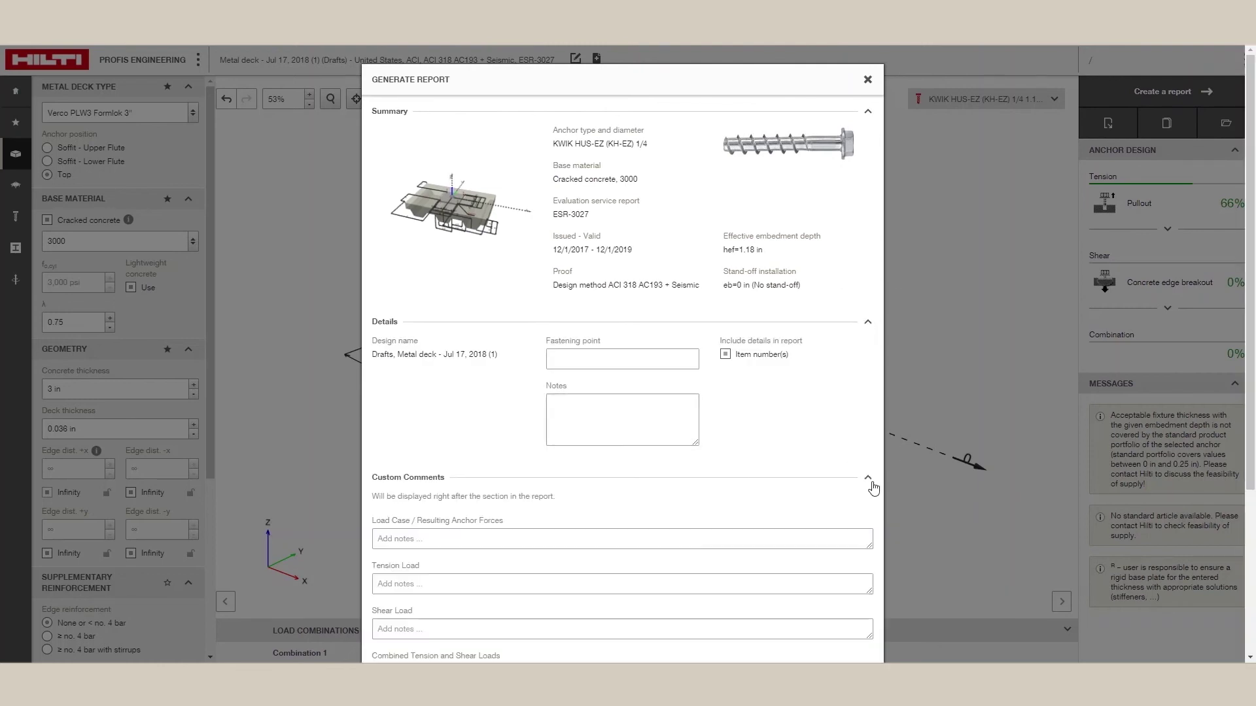